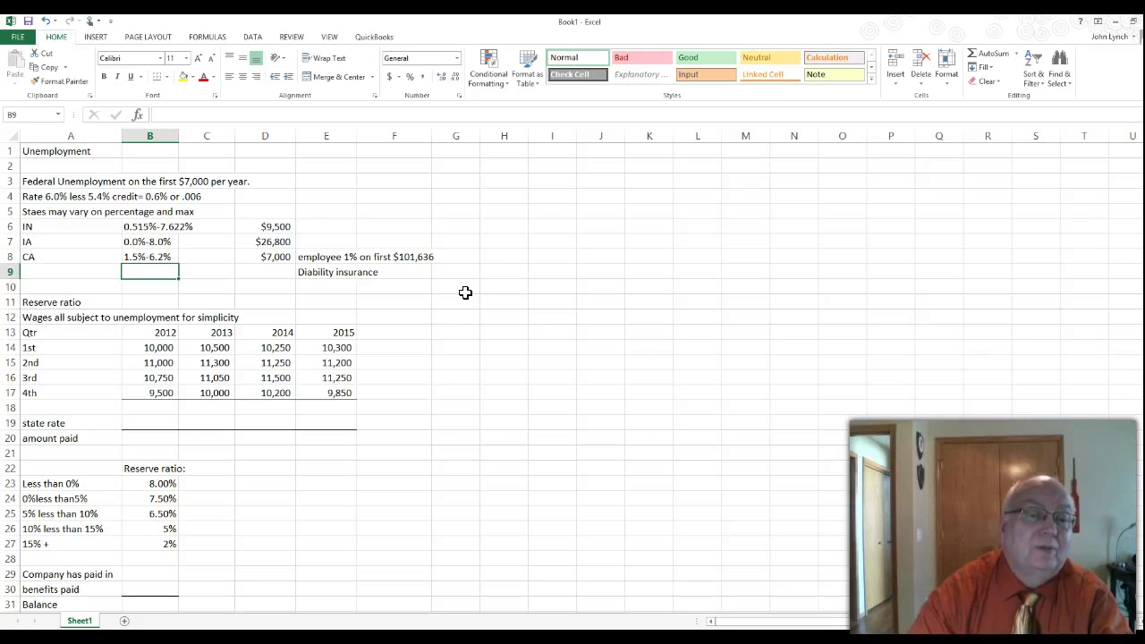
Review the unemployment notes: federal $7,000 wage base, federal rate and credit, and Indiana, Iowa and California rates.
left_click(89, 177)
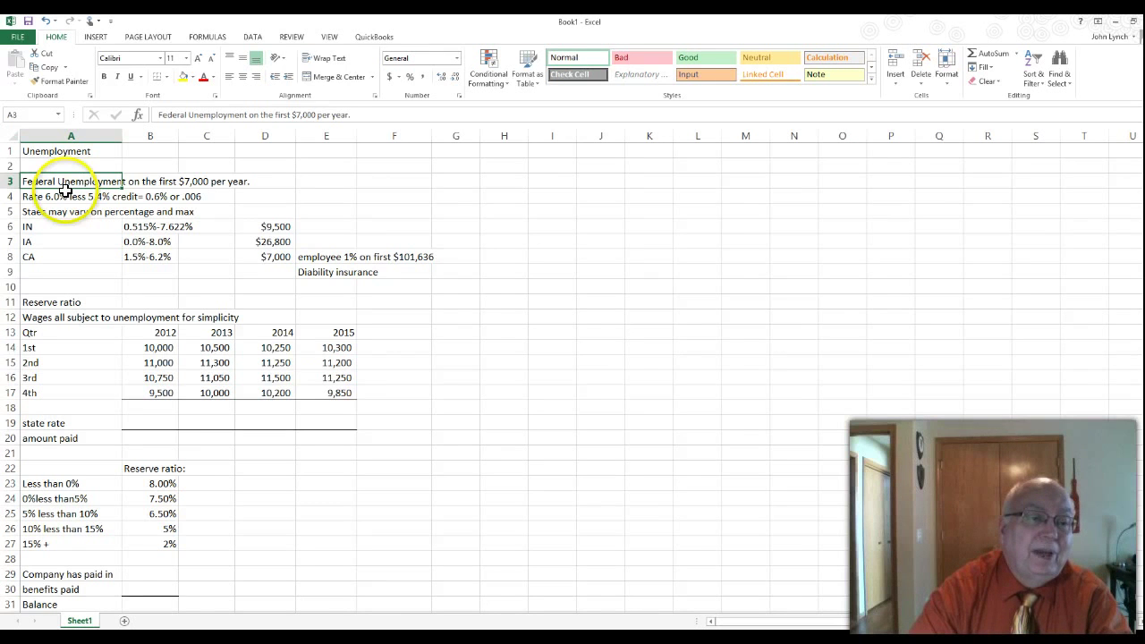
left_click(93, 196)
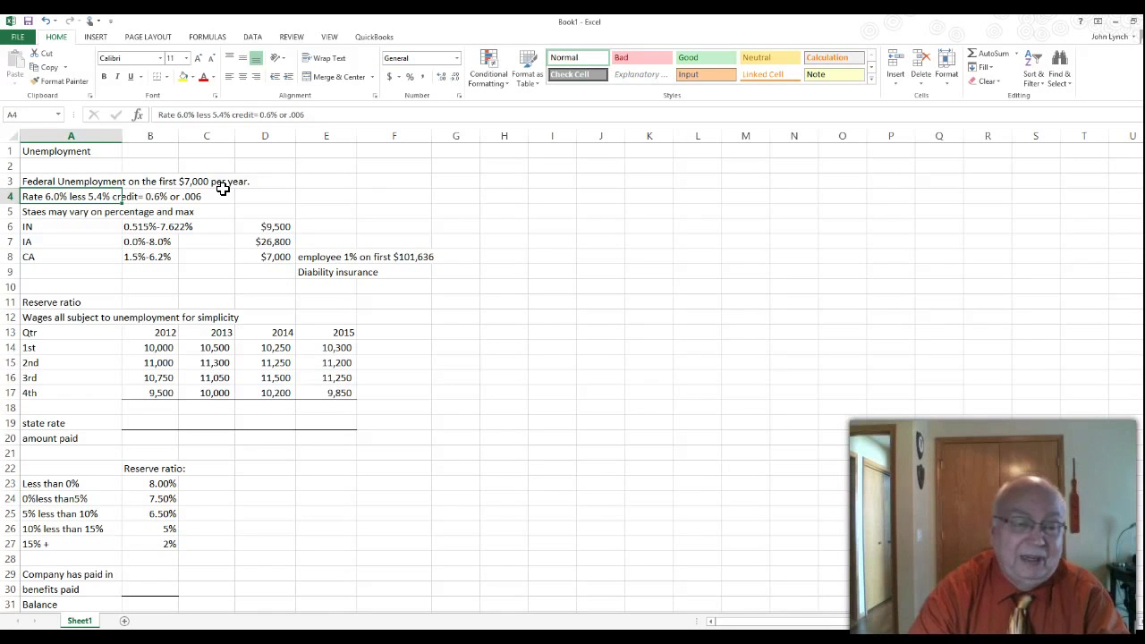
left_click(152, 226)
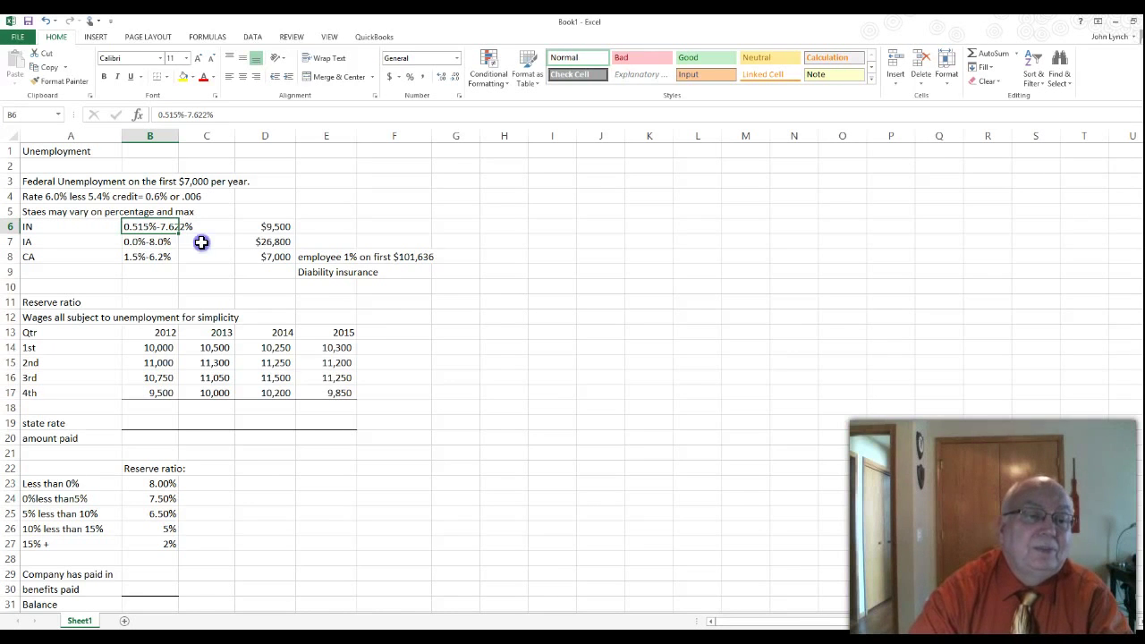
left_click(202, 242)
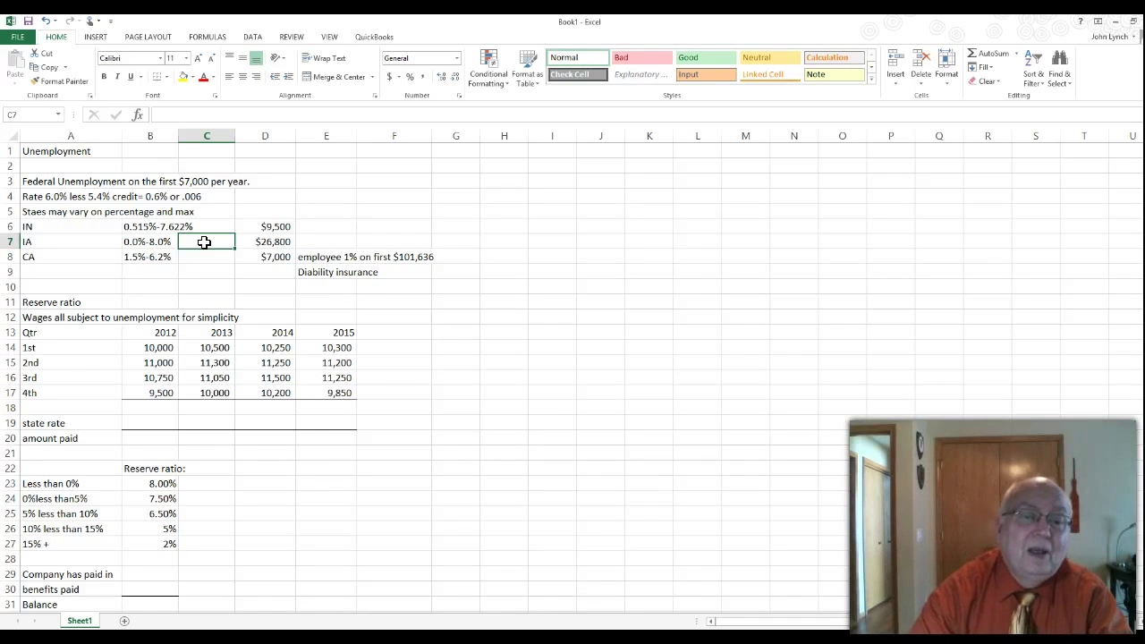
left_click(191, 256)
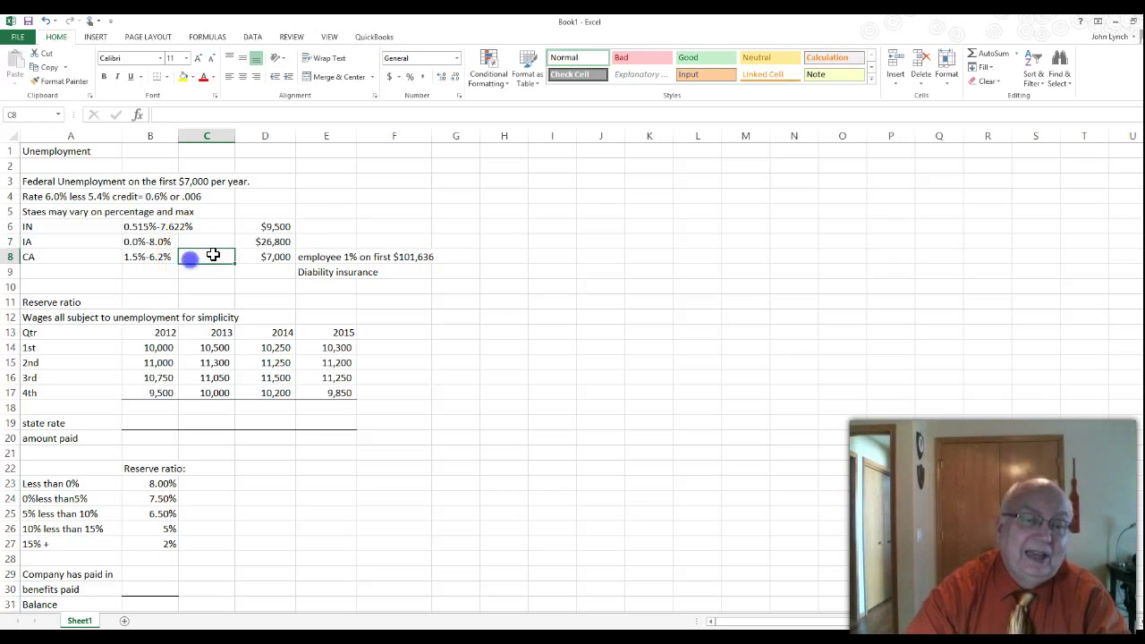
left_click(290, 257)
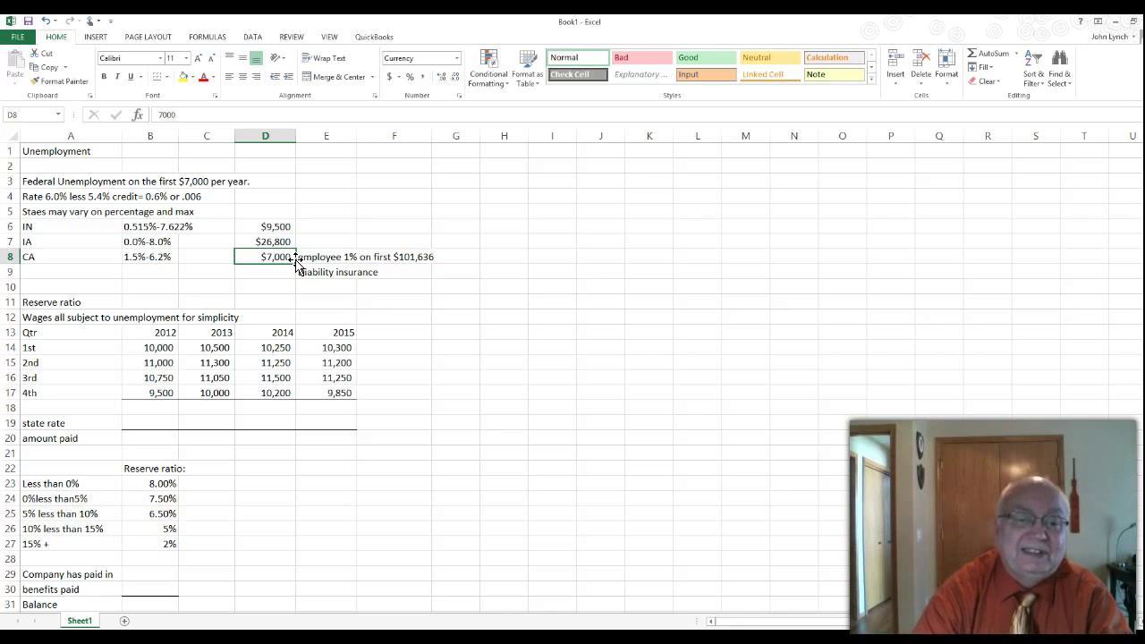
left_click(308, 272)
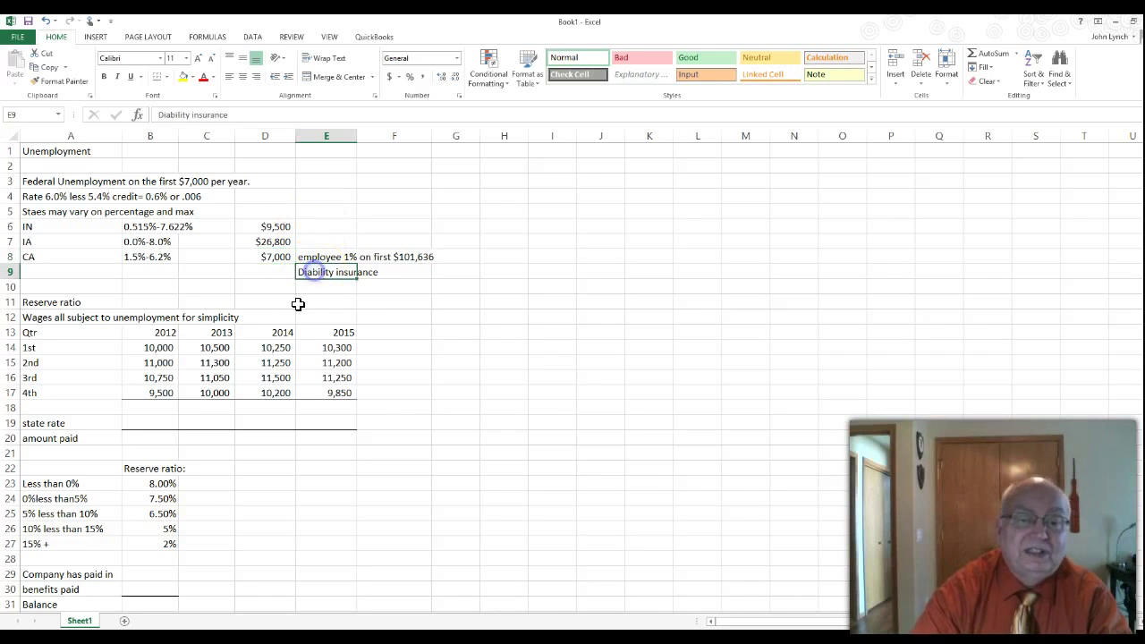
left_click(25, 286)
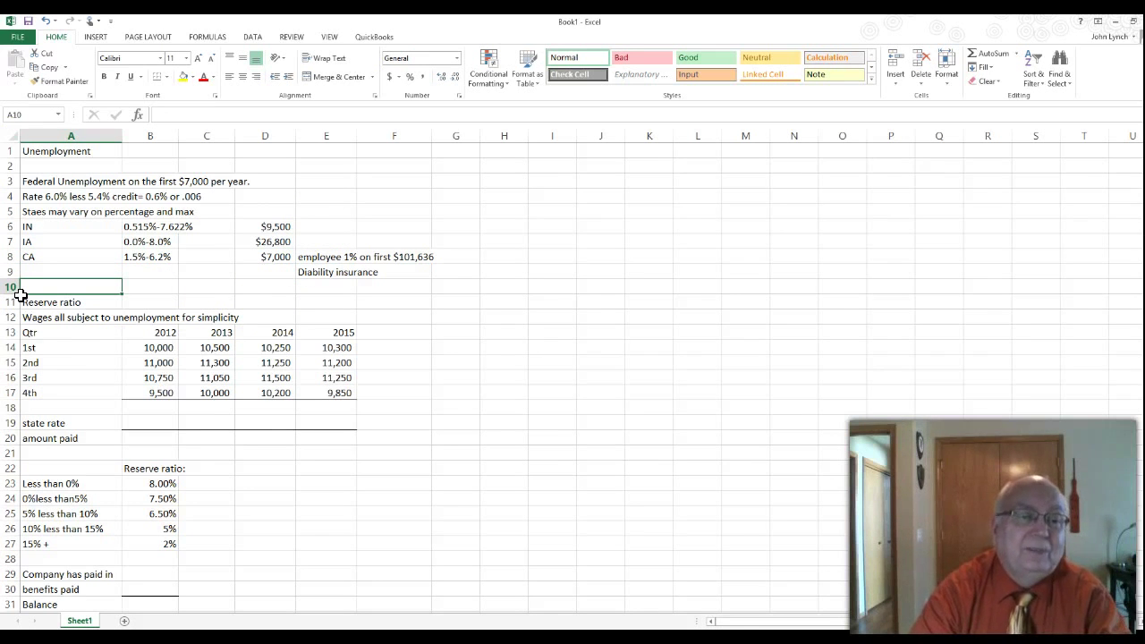
Scroll down to the quarterly wages table and select the cell below the 2012 wages.
scroll(125, 250, "down", 1)
scroll(127, 253, "up", 1)
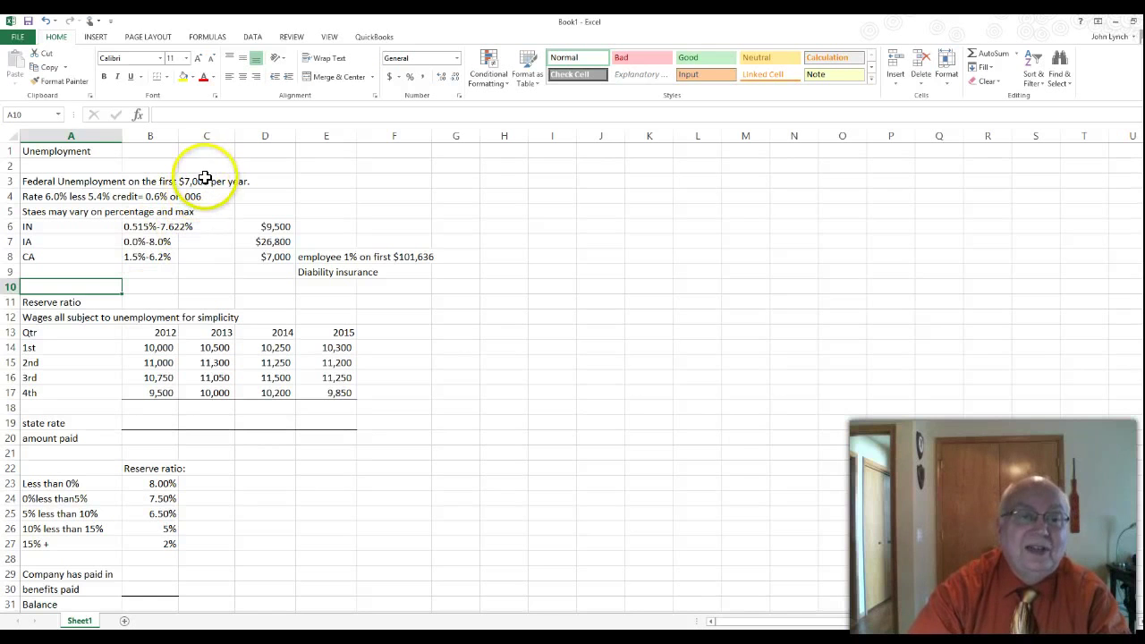
left_click(39, 182)
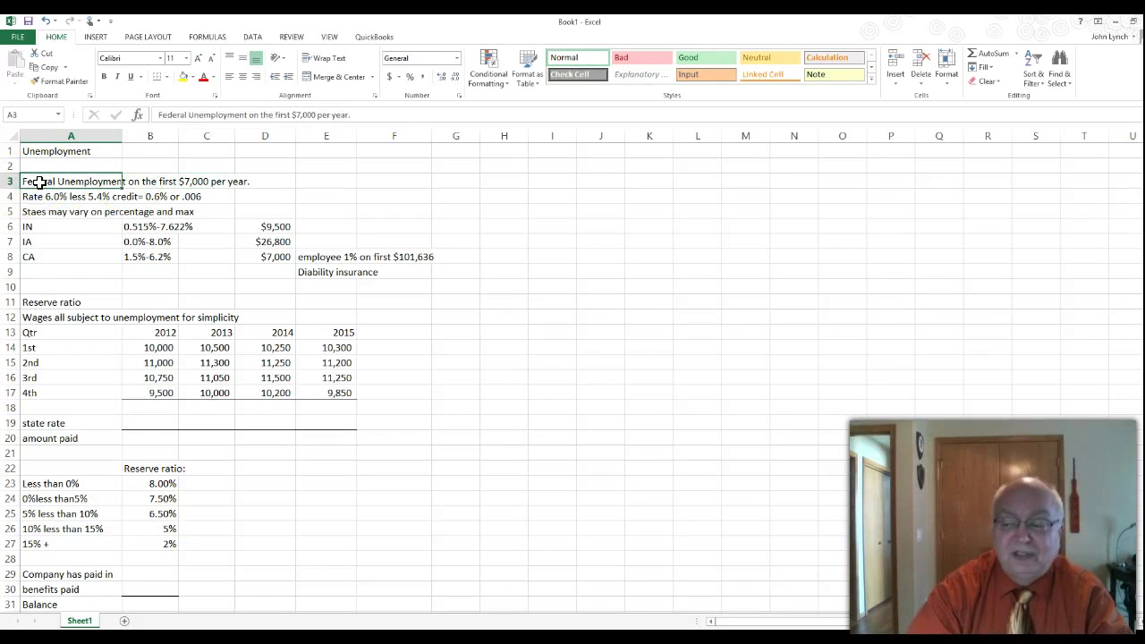
scroll(40, 181, "down", 1)
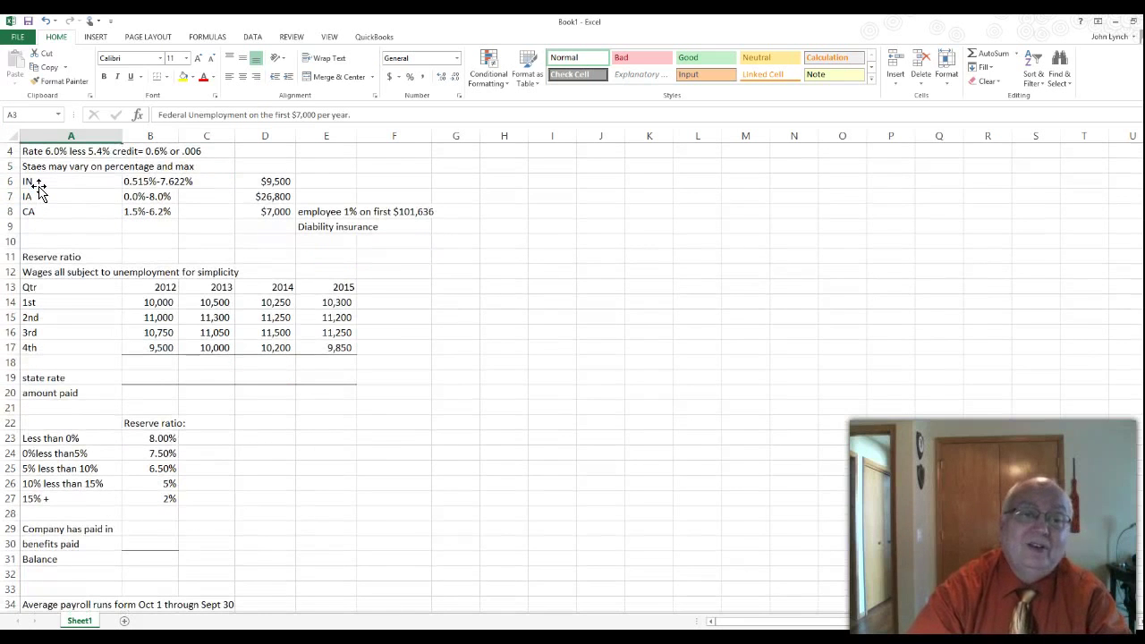
scroll(39, 190, "down", 2)
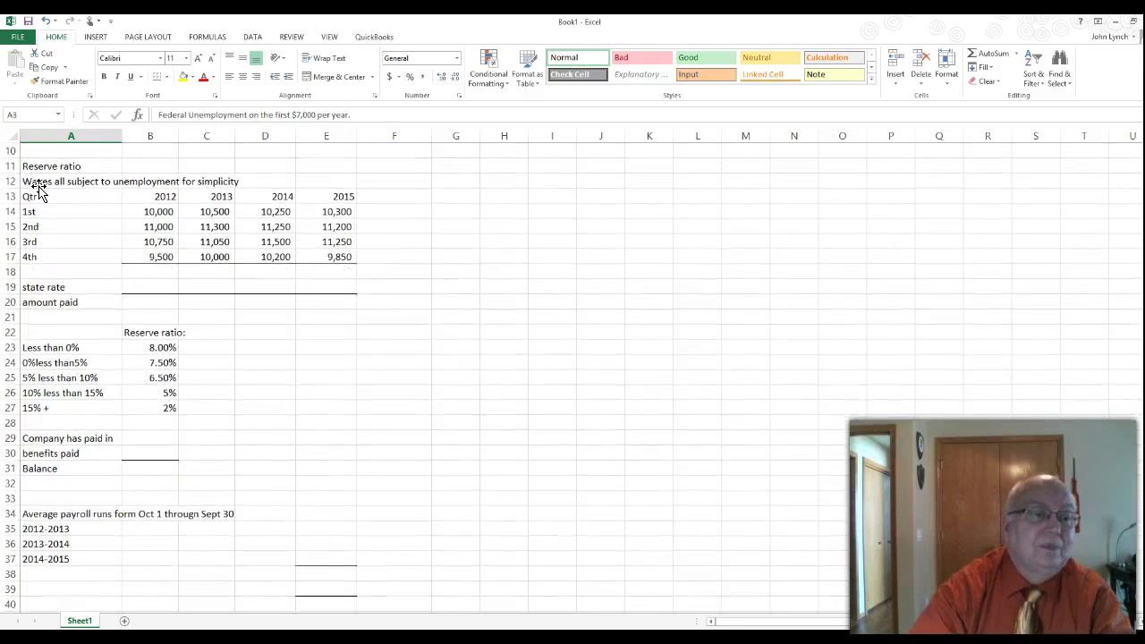
left_click(64, 198)
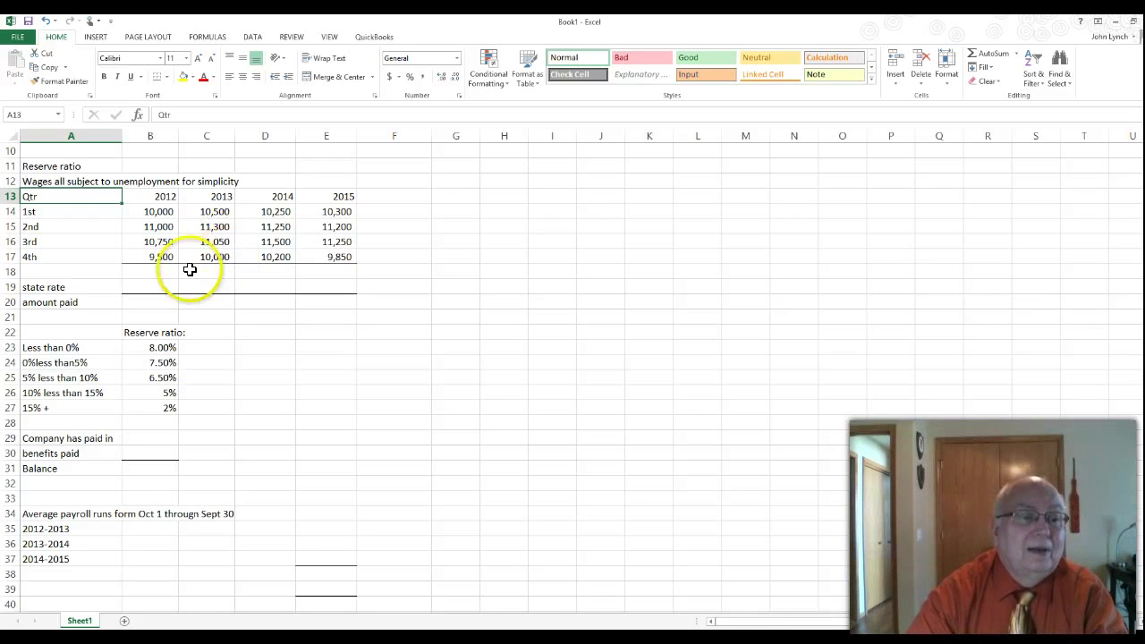
left_click(157, 272)
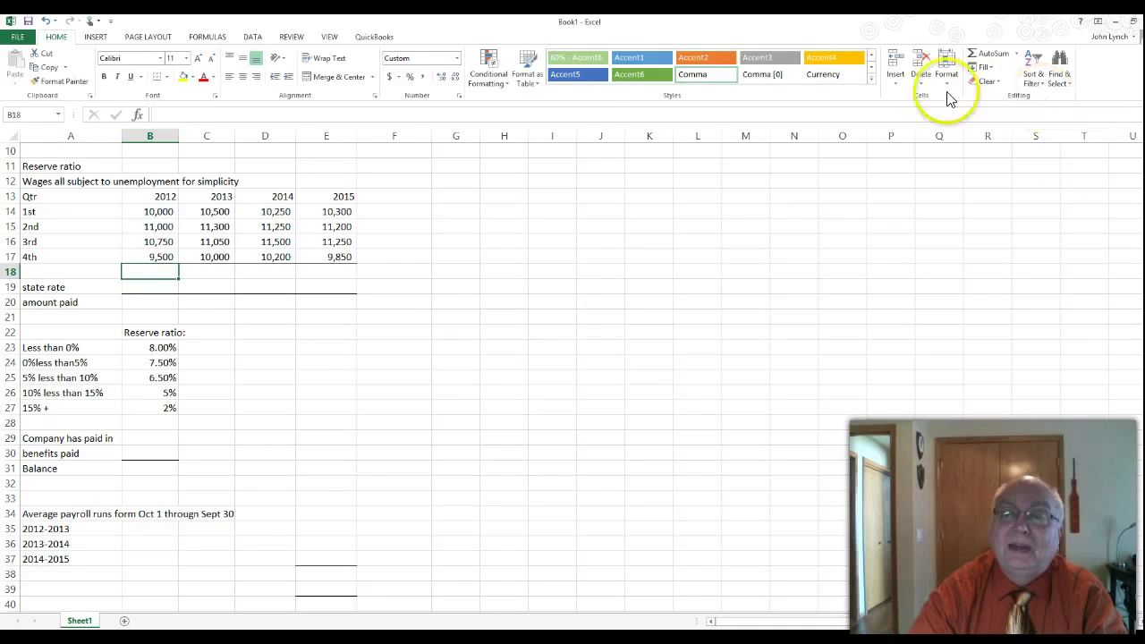
AutoSum the 2012 quarterly wages and fill the yearly total across to 2015.
left_click(982, 59)
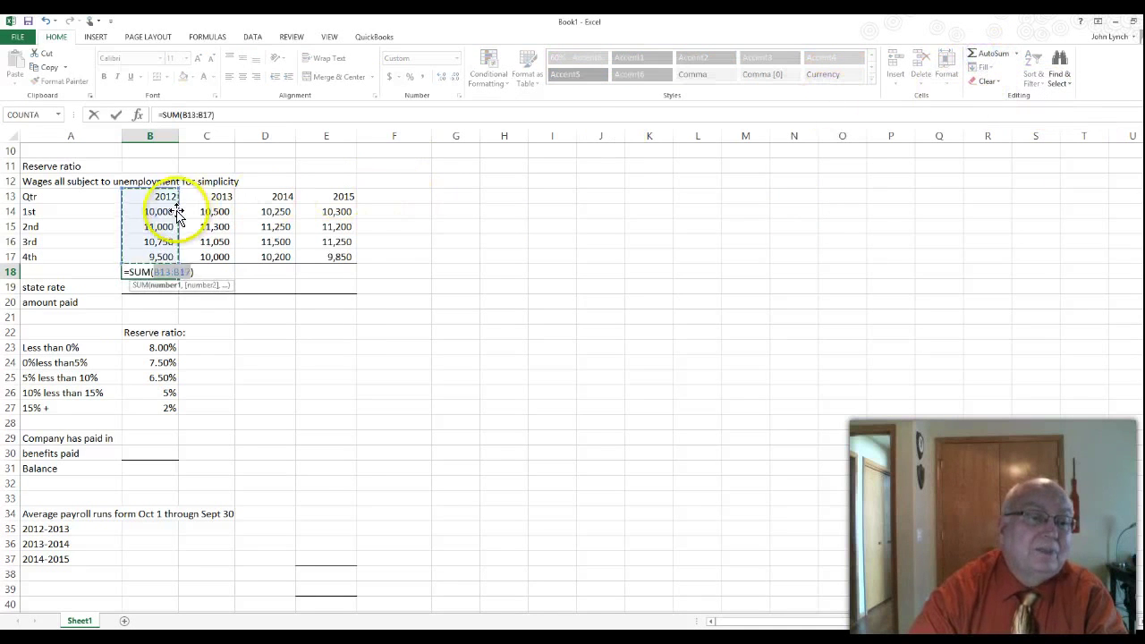
key("Return")
left_click(148, 273)
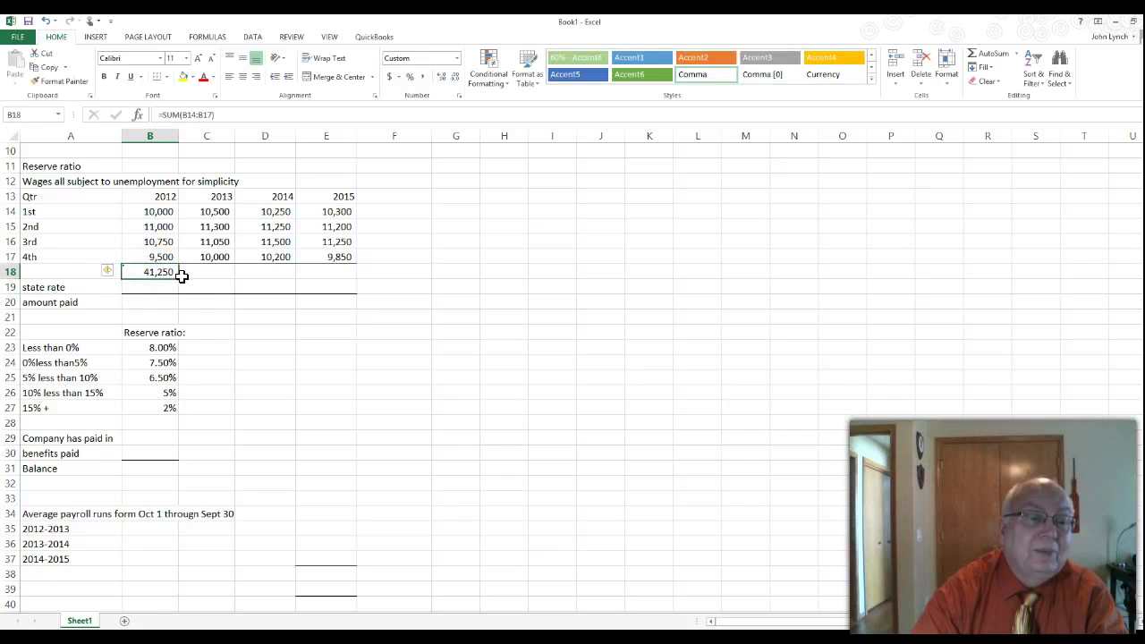
left_click_drag(179, 277, 331, 271)
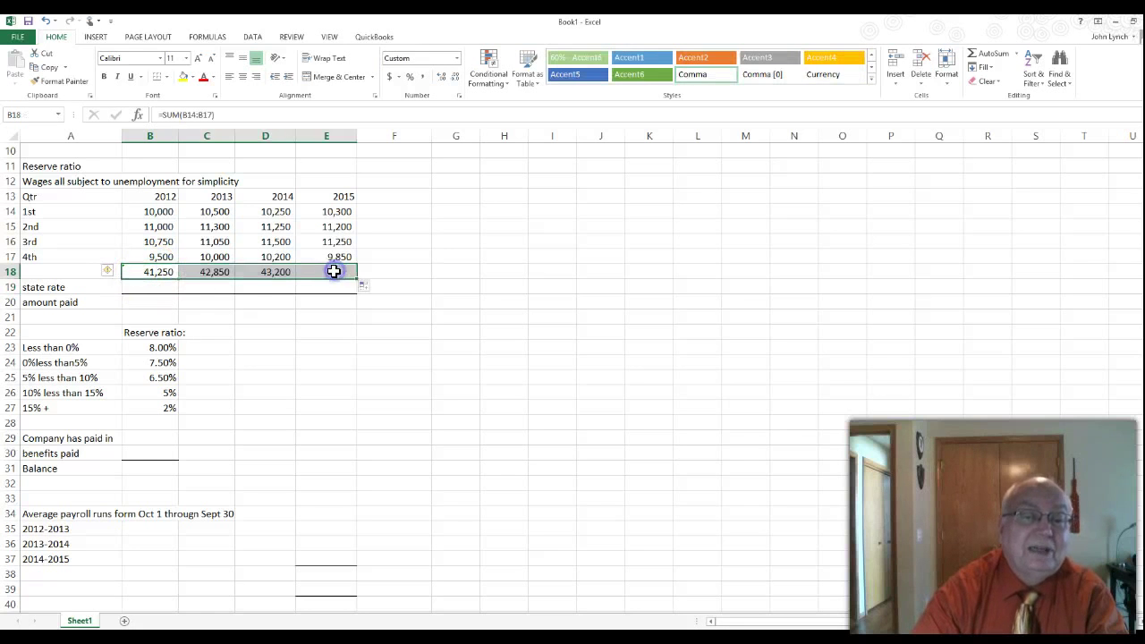
Enter a 2.5% state rate for 2012 and 2013, then fill it across to 2015.
left_click(174, 286)
type("2.5%")
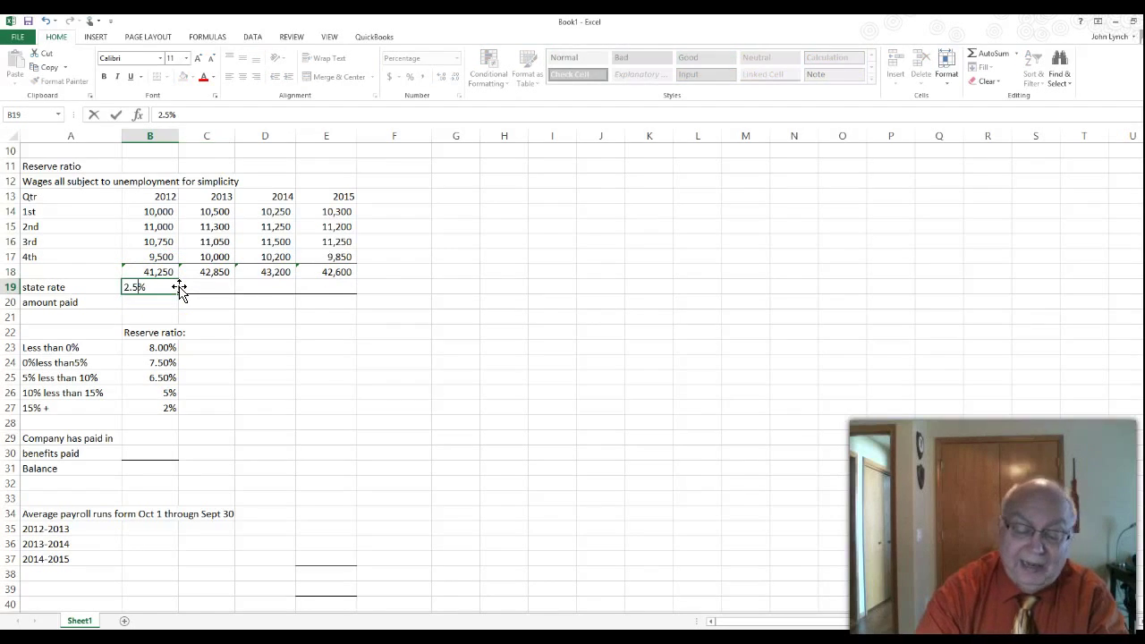
key("Return")
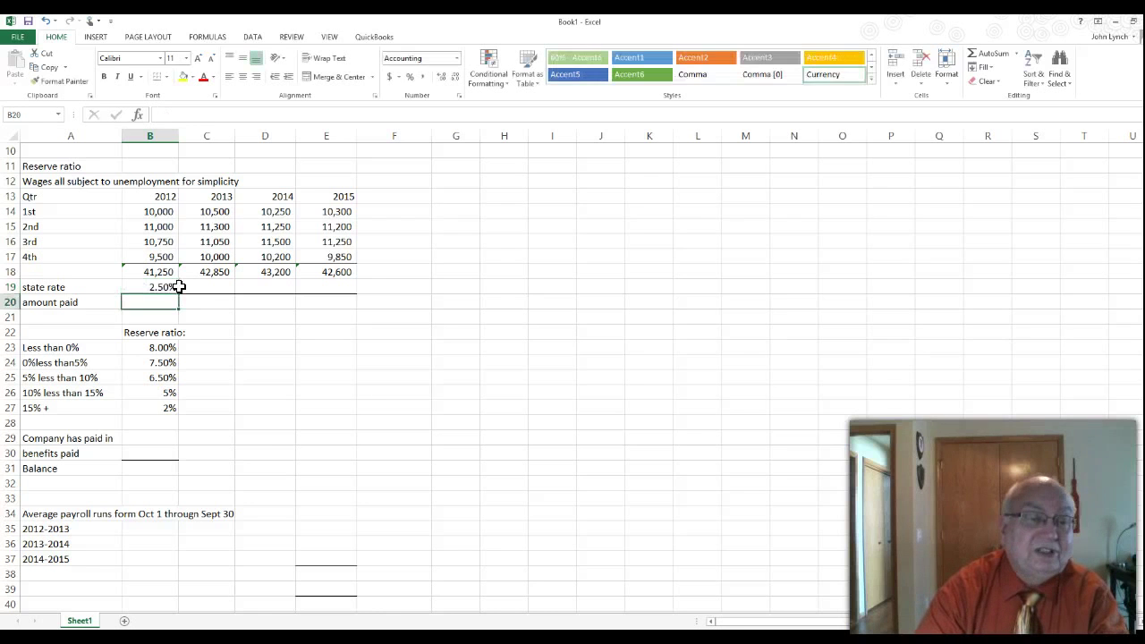
left_click(190, 287)
type("2.5%")
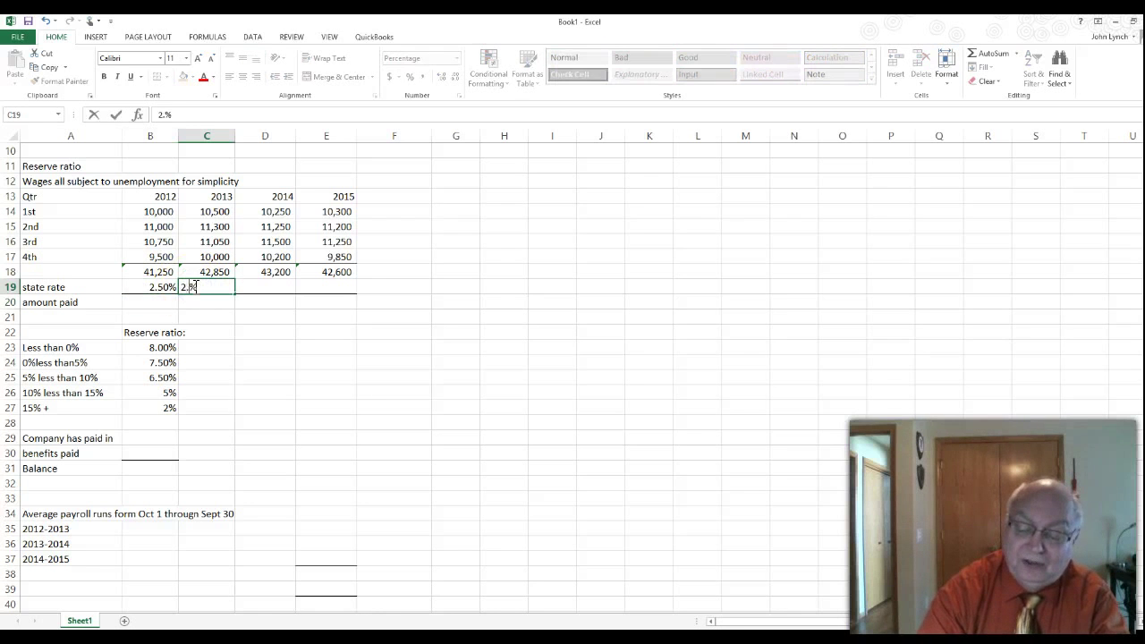
key("Return")
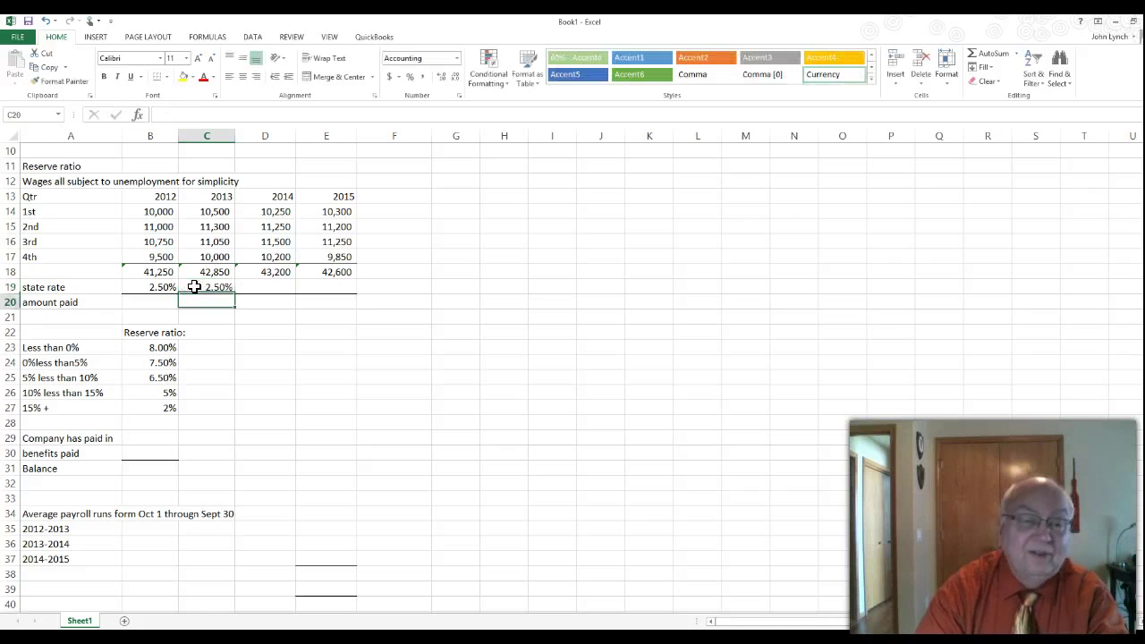
left_click_drag(164, 286, 339, 293)
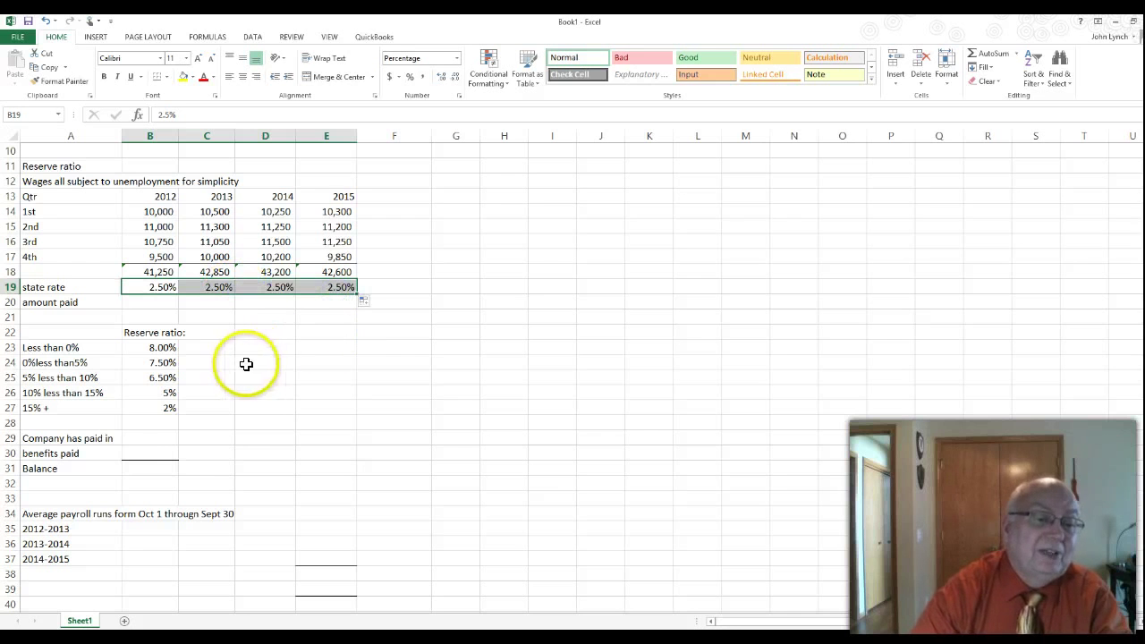
Change the 15% + reserve ratio rate to 2.5%, shown with one decimal.
left_click(170, 409)
type("2%")
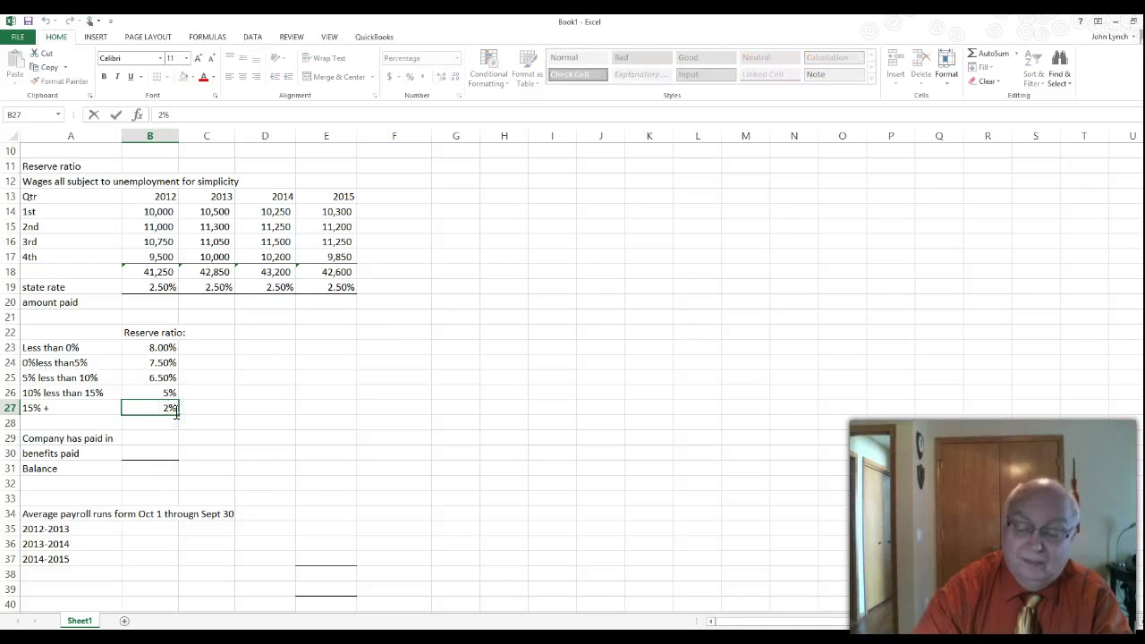
type(".5")
key("Return")
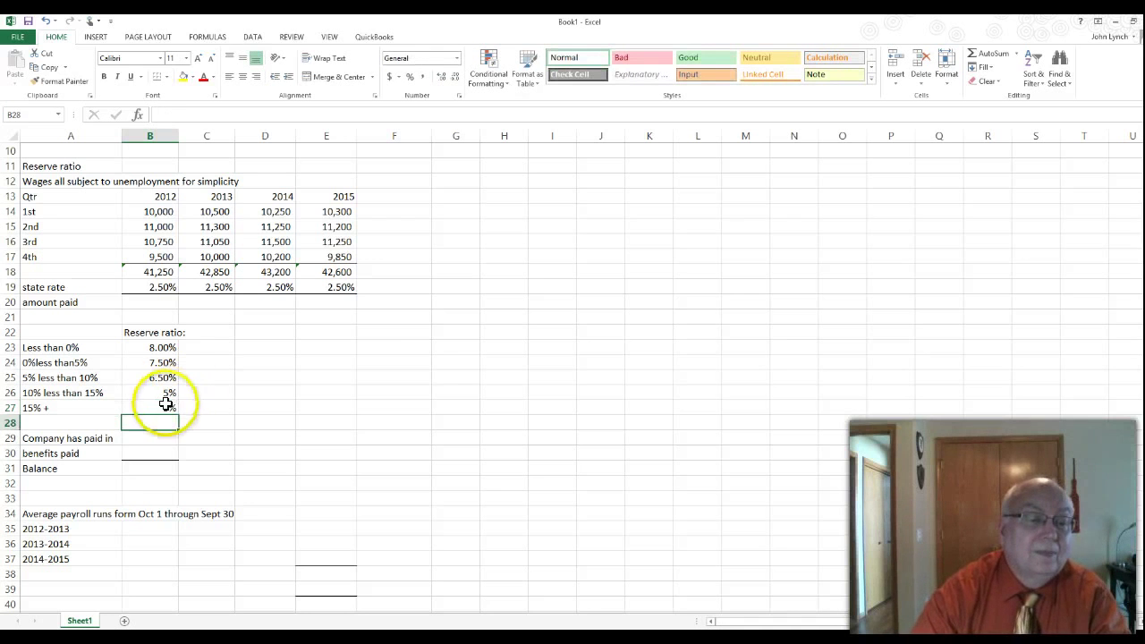
left_click(168, 407)
left_click(448, 79)
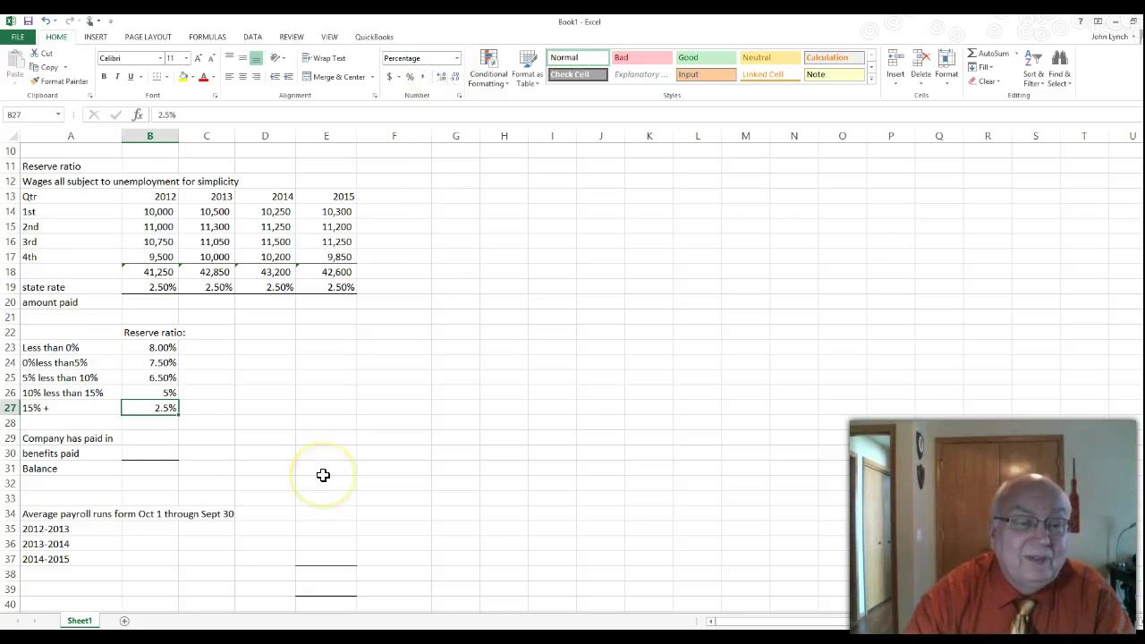
Enter the 2012 amount paid as =B18*B19, the wage total times the state rate.
scroll(323, 474, "down", 1)
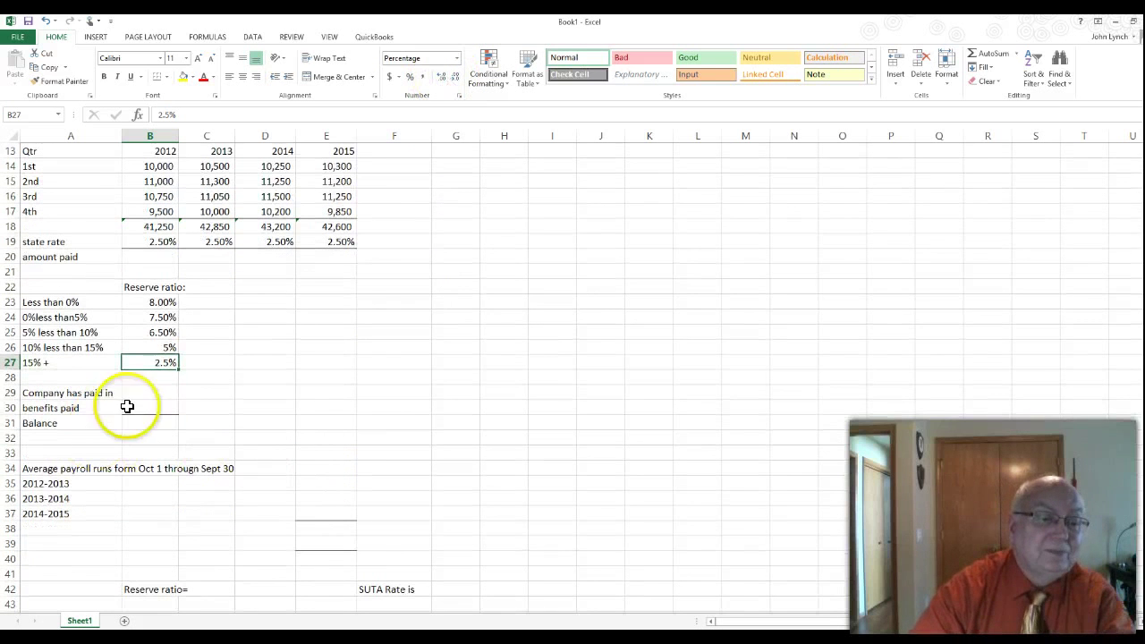
left_click(387, 229)
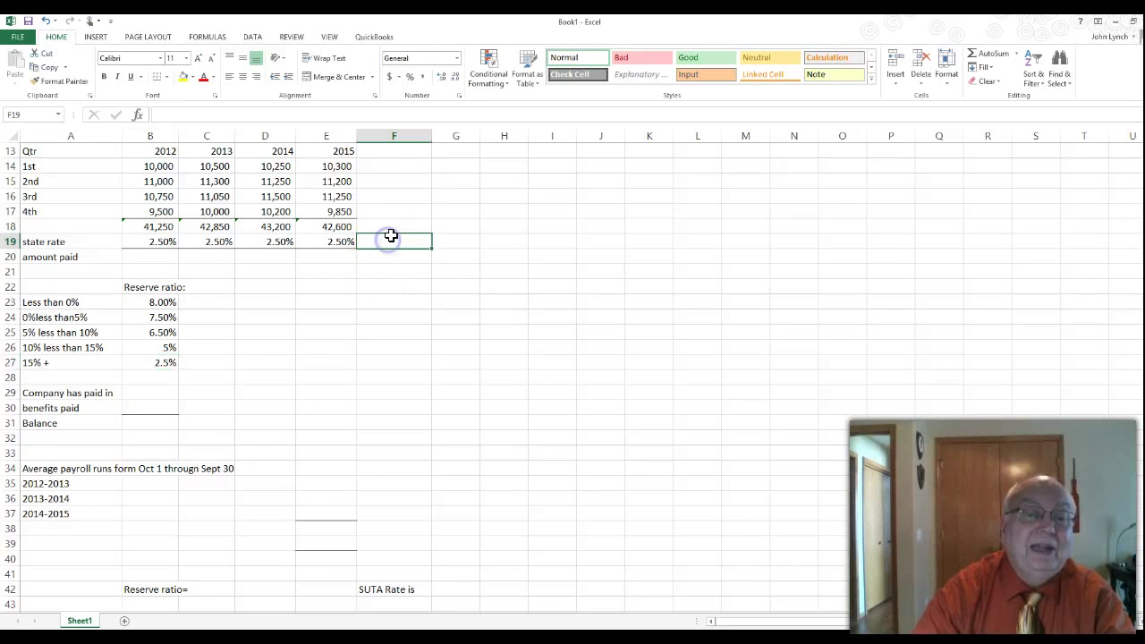
left_click(161, 259)
type("=")
left_click(170, 227)
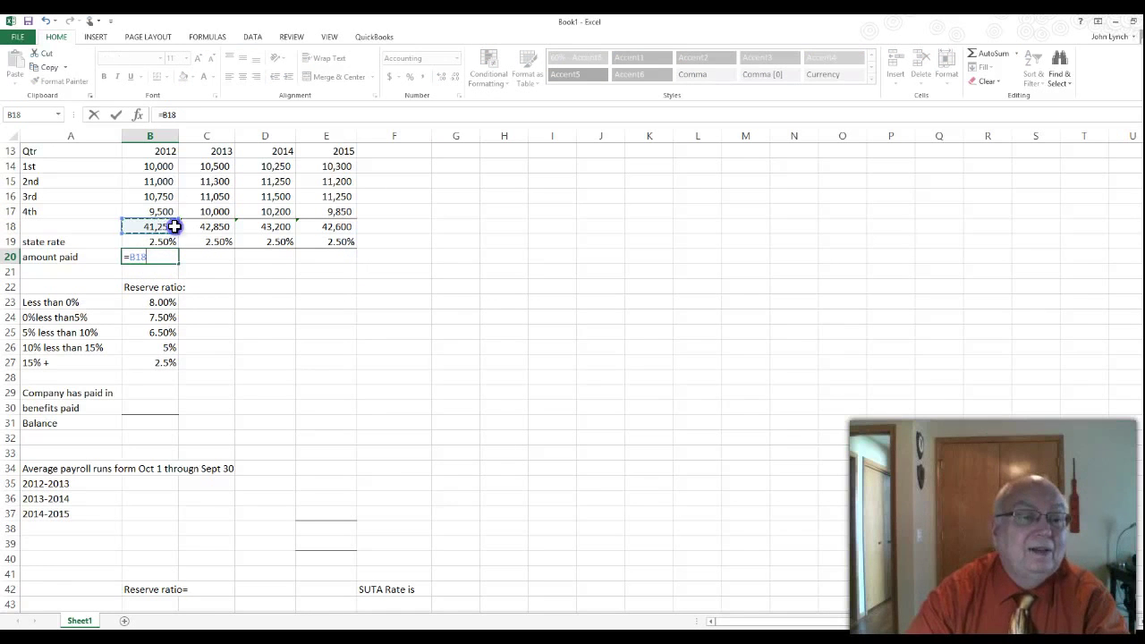
type("*")
left_click(157, 243)
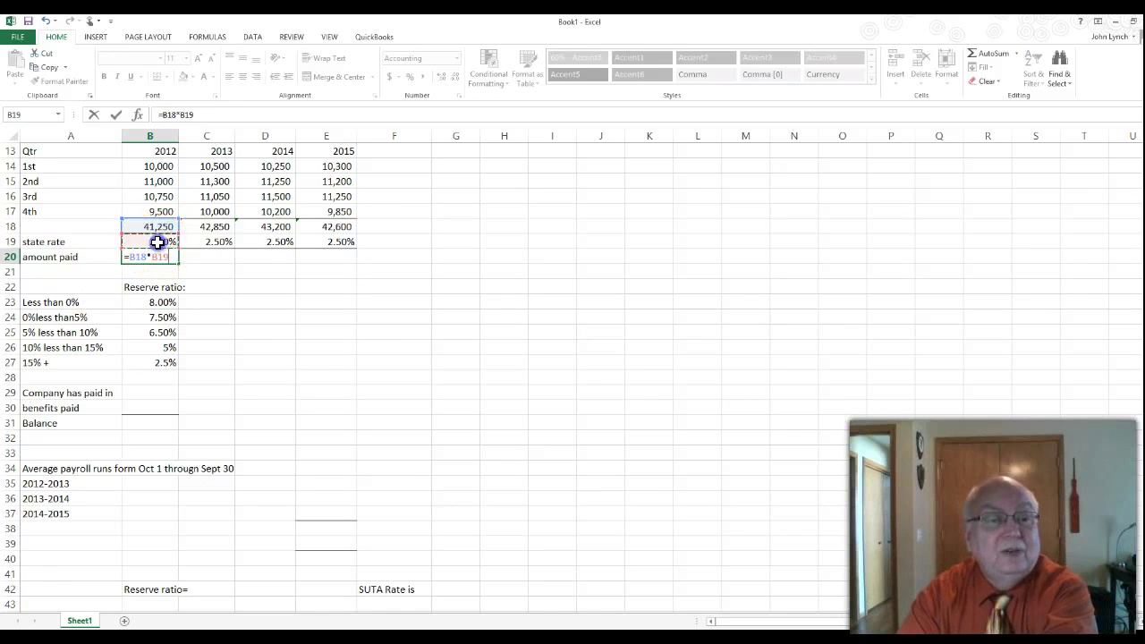
key("Return")
Fill the amount paid formula to 2015 and AutoSum the four years to $4,247.50.
left_click(171, 256)
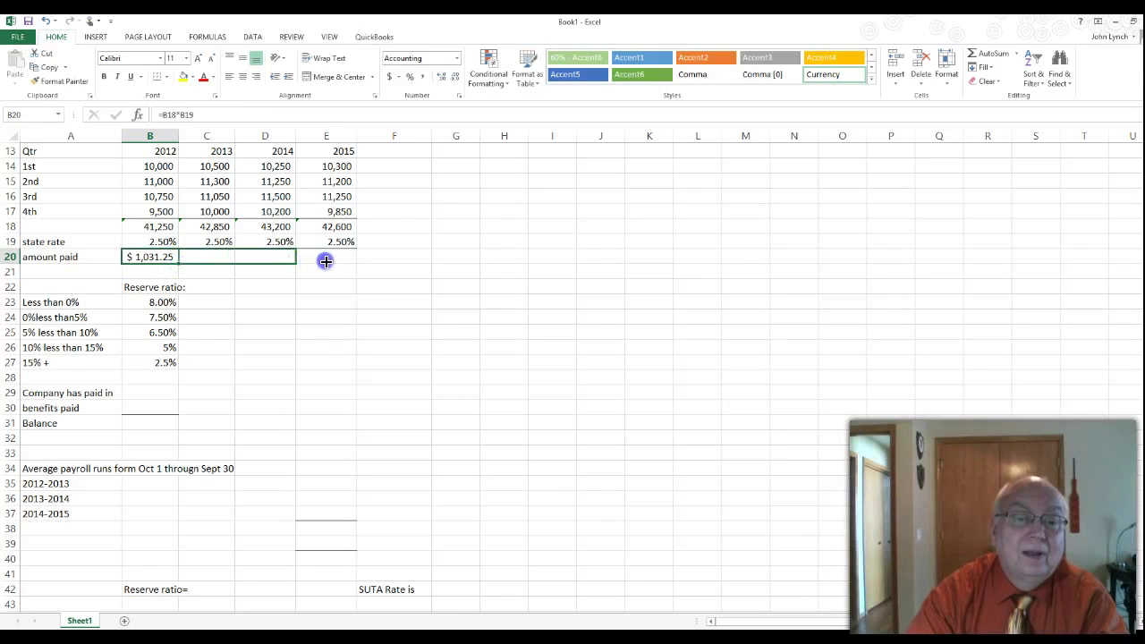
left_click_drag(334, 260, 340, 258)
left_click(378, 254)
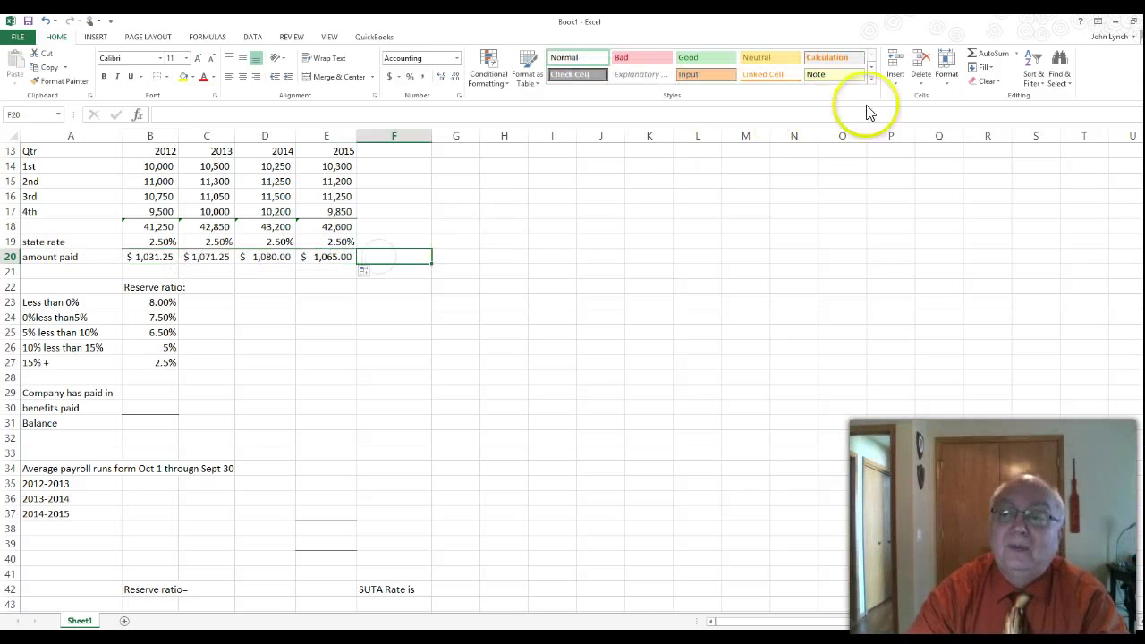
left_click(982, 60)
key("Return")
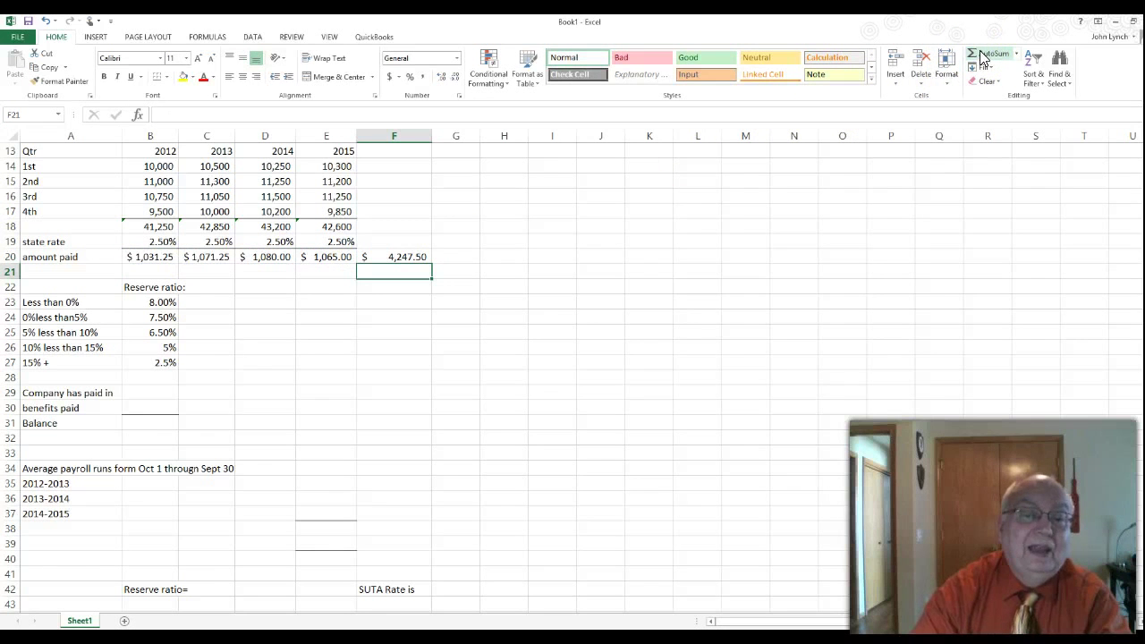
left_click(147, 391)
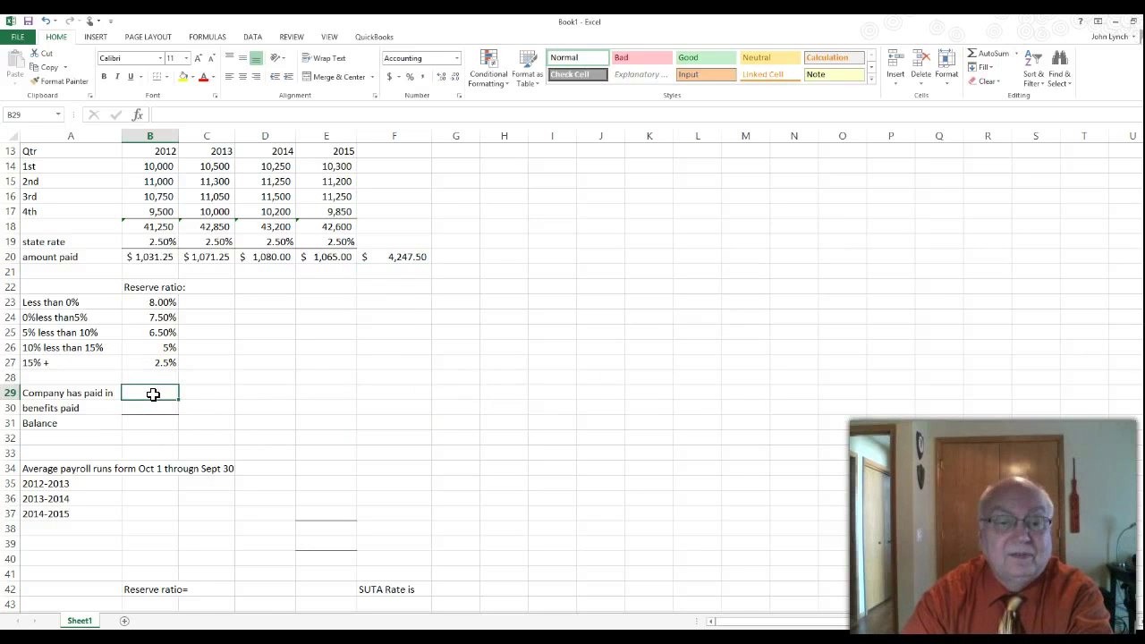
Link the paid-in amount to the total paid ($4,247.50) and enter 400 as benefits paid.
type("=")
left_click(403, 256)
key("Return")
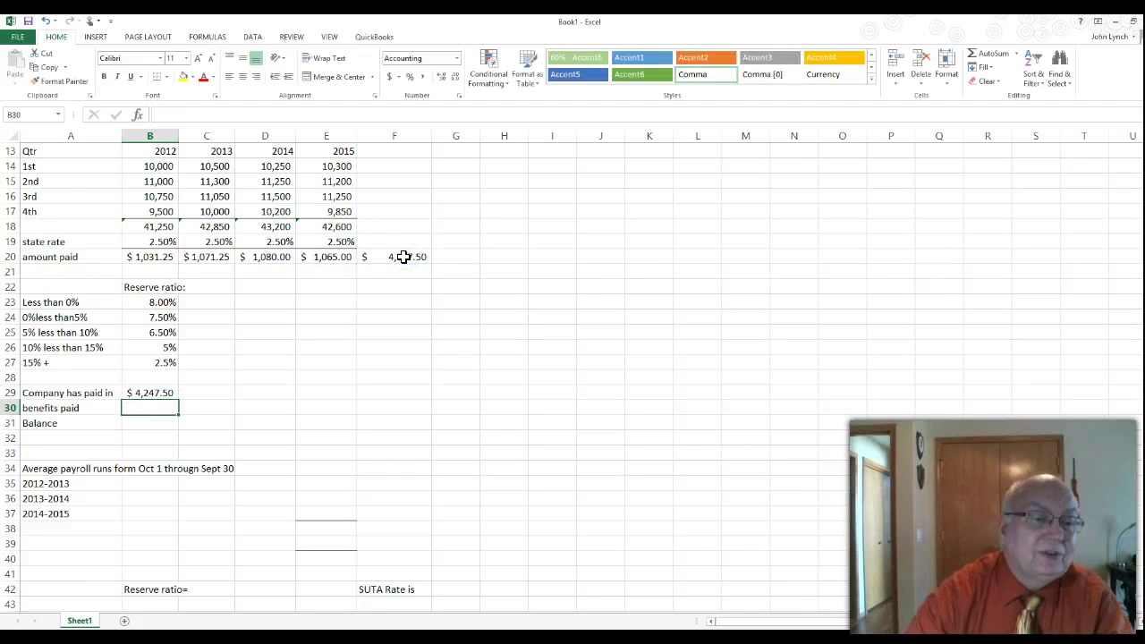
scroll(275, 338, "down", 1)
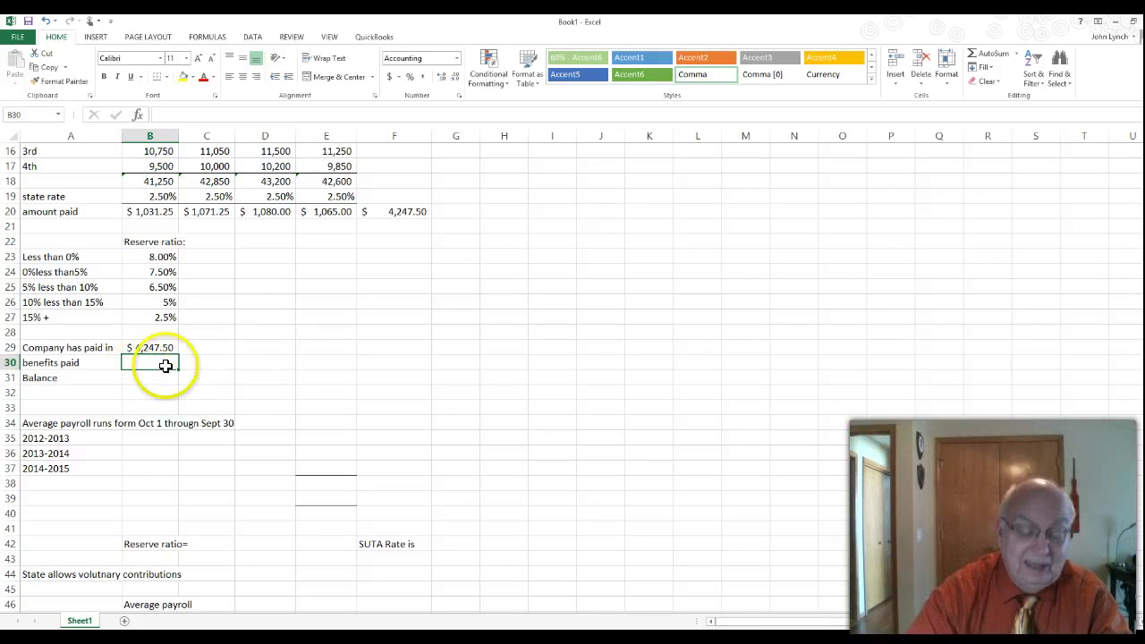
type("40")
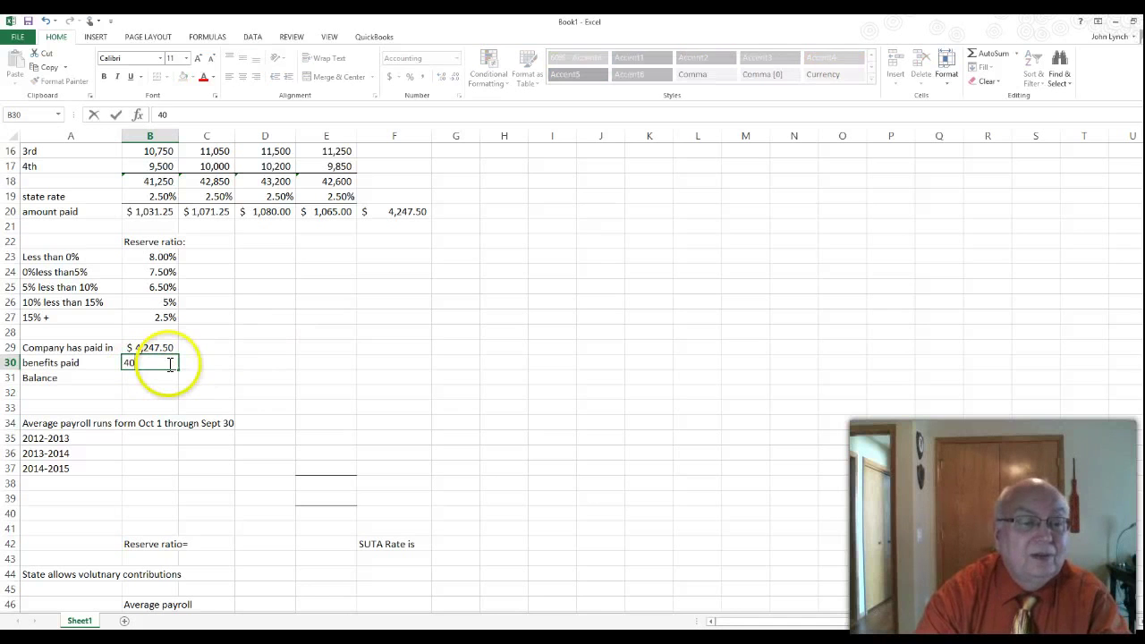
type("0")
key("Return")
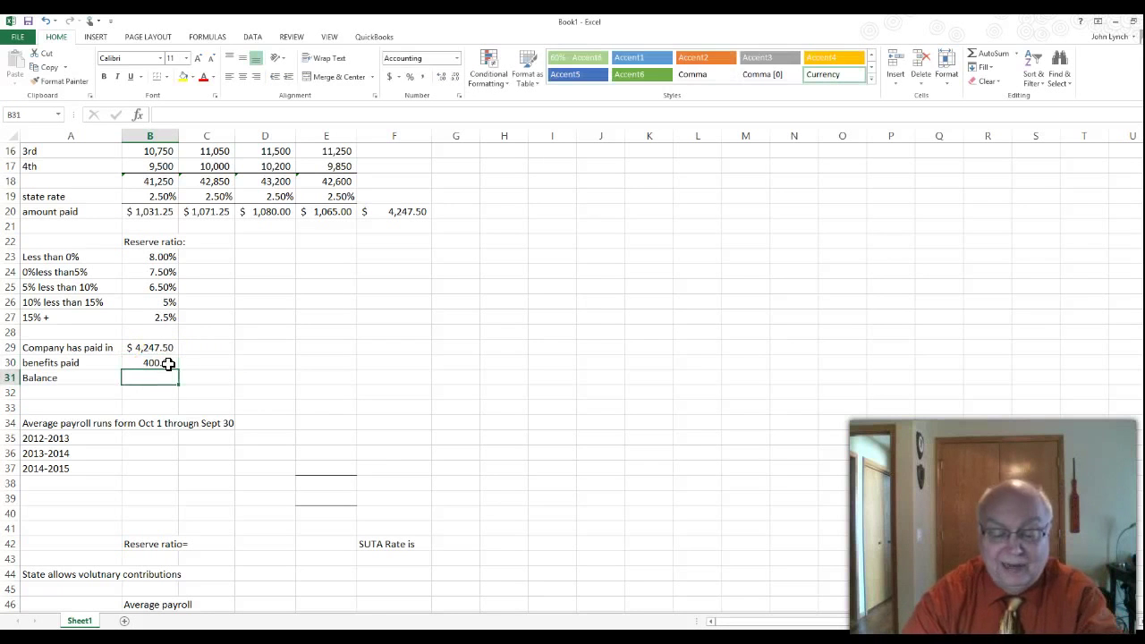
Compute the $3,847.50 balance as paid-in minus benefits, then open border styles for it.
type("=")
left_click(166, 348)
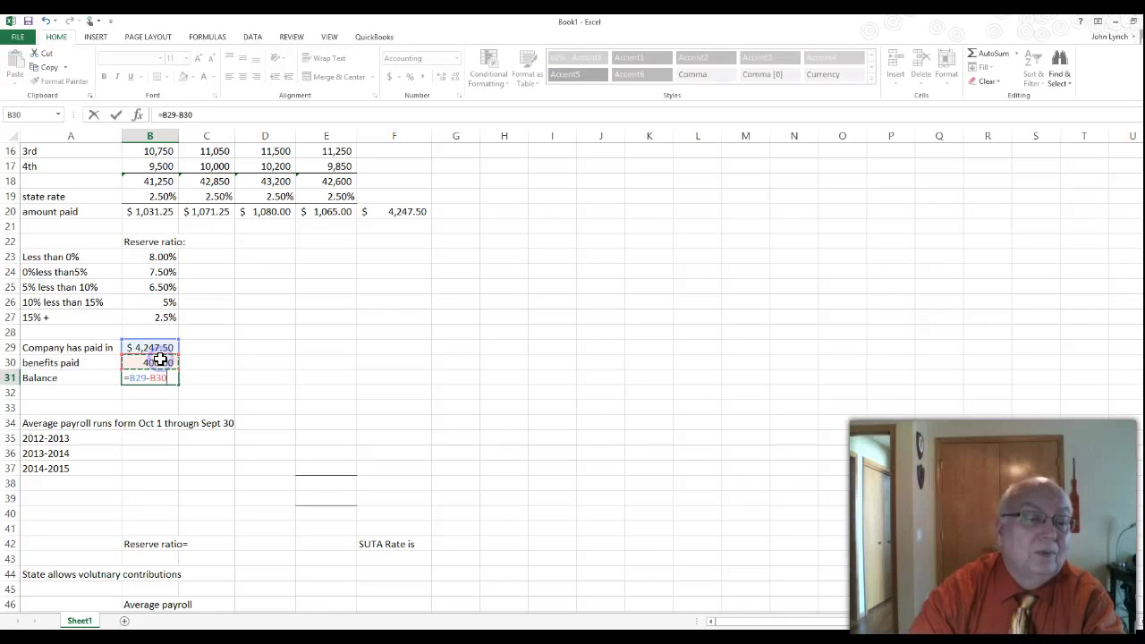
key("Return")
left_click(242, 391)
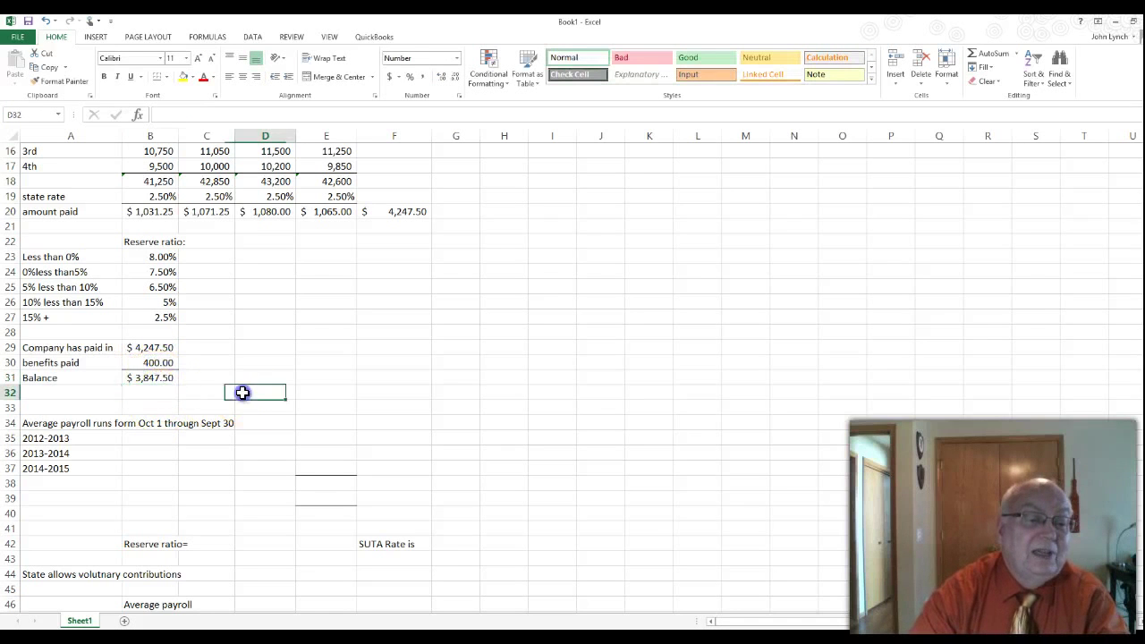
left_click(137, 376)
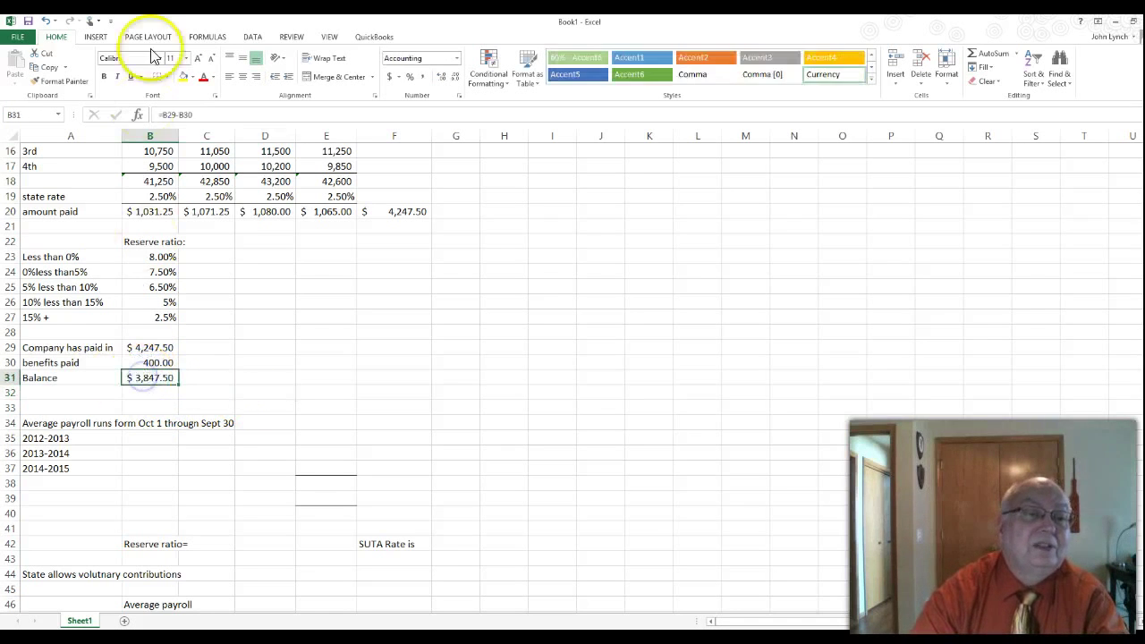
left_click(170, 77)
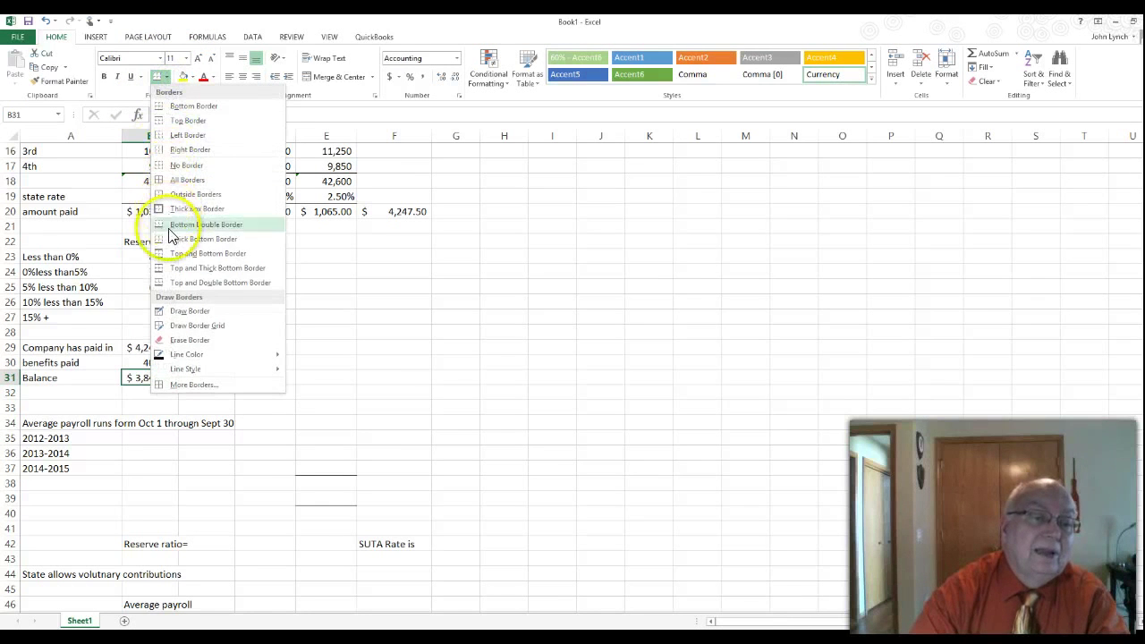